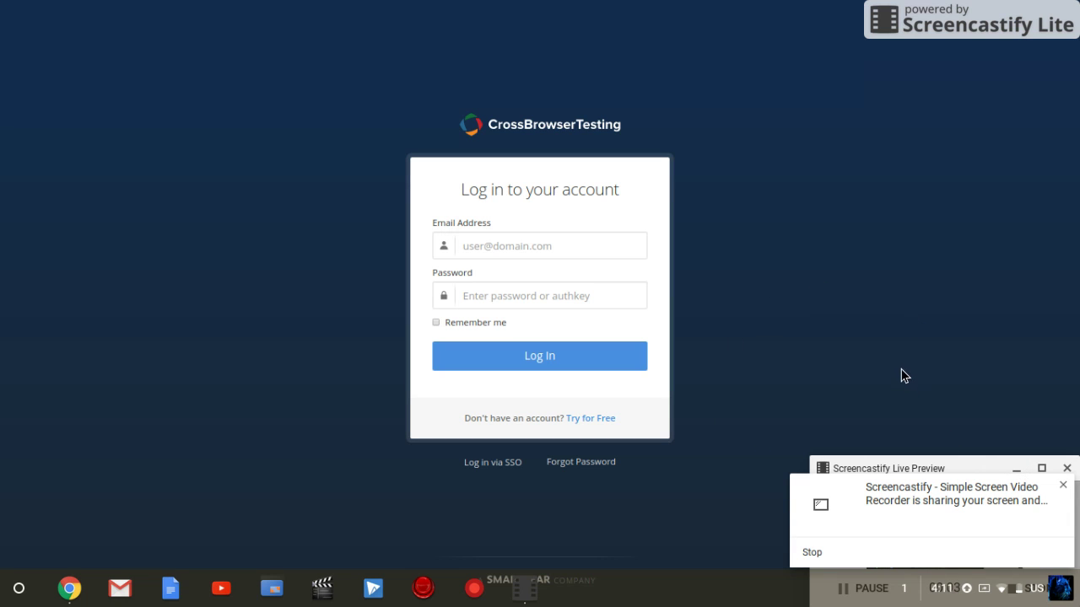
pyautogui.click(1017, 468)
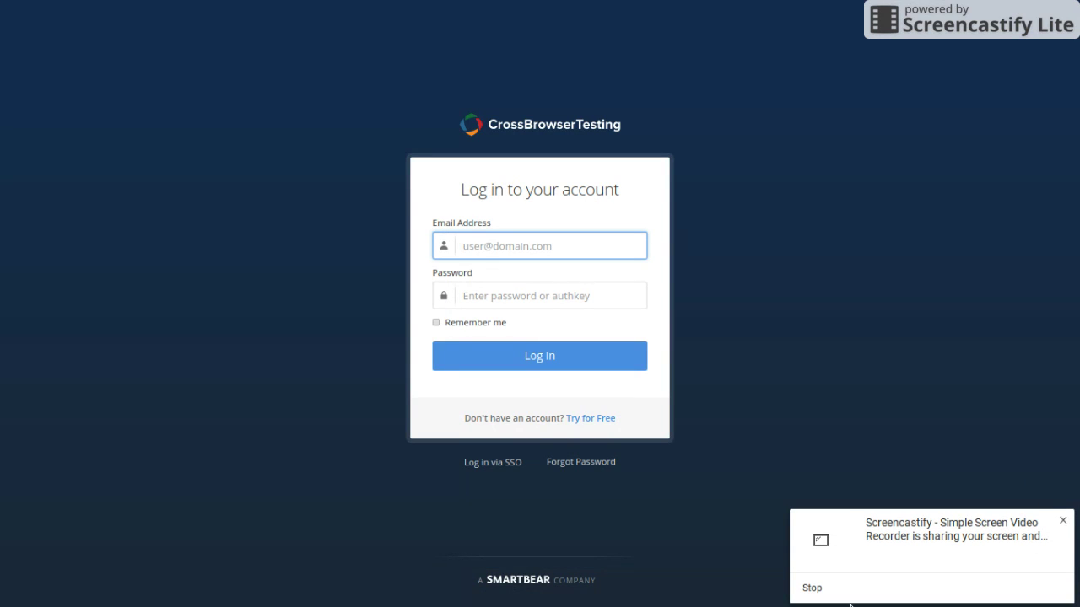
pyautogui.click(1062, 522)
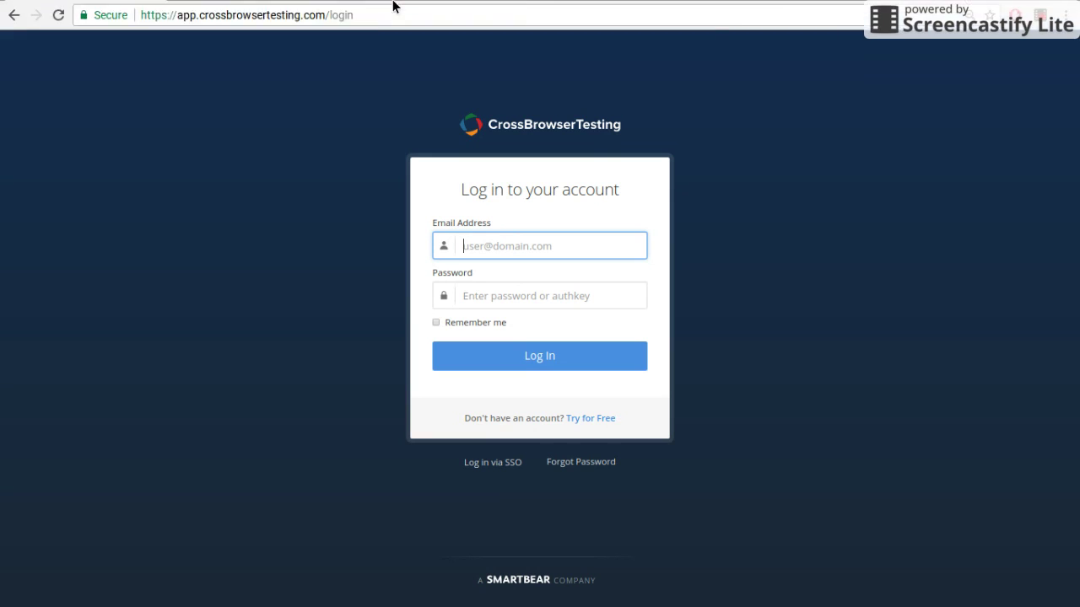
pyautogui.moveTo(371, 39); pyautogui.dragTo(323, 40)
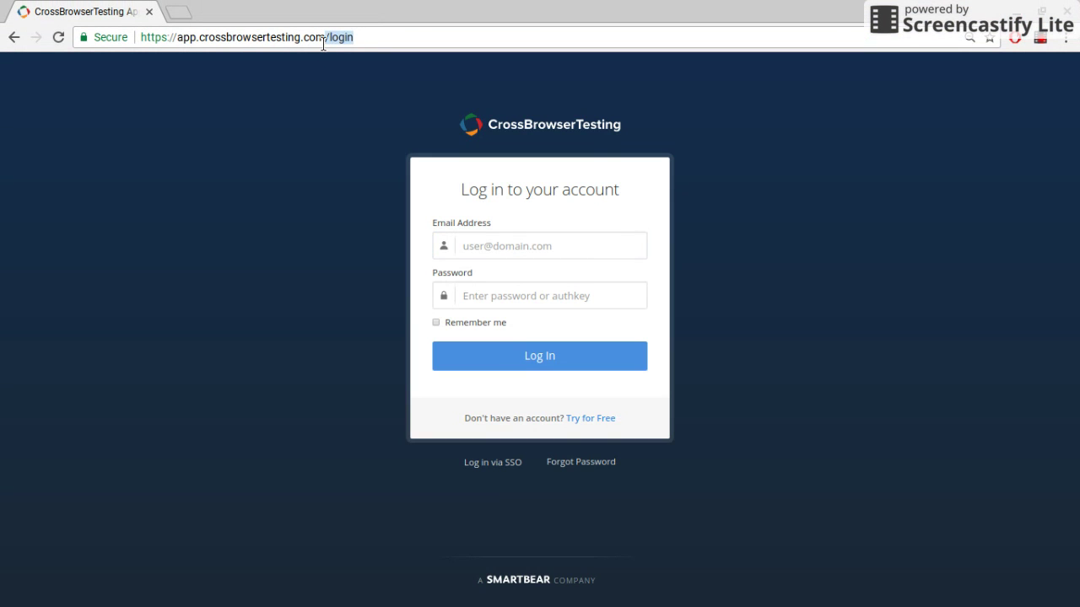
pyautogui.press('BackSpace')
pyautogui.press('Return')
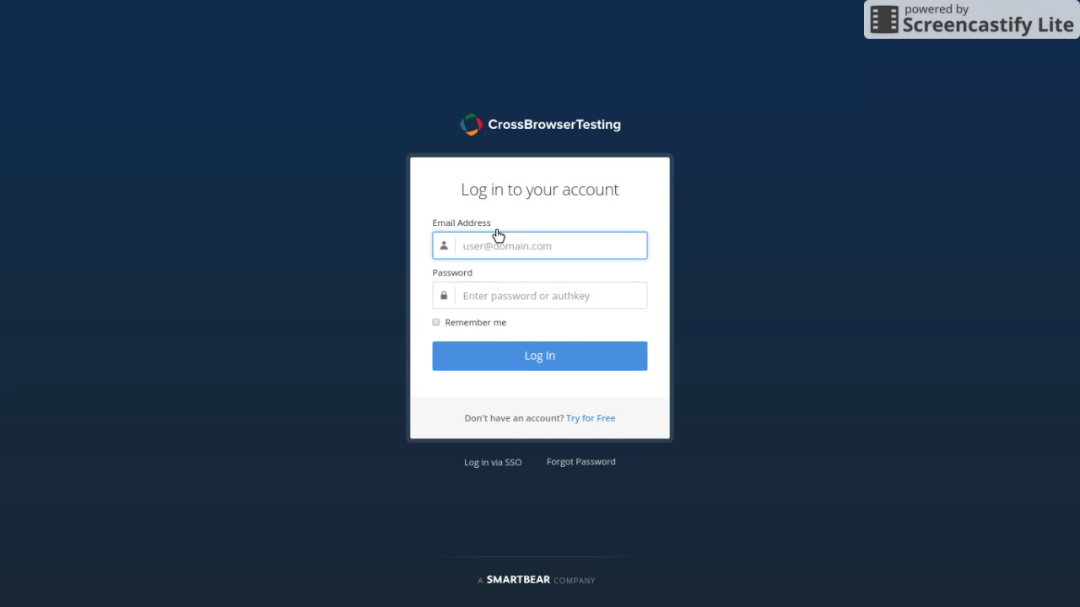
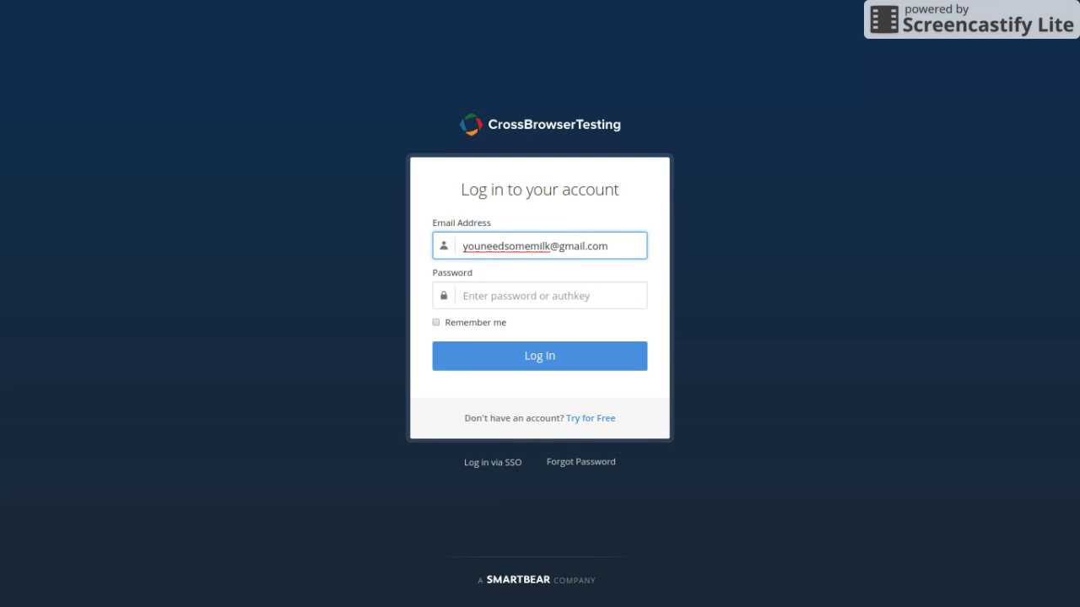
# Enter the password, tick Remember me and submit; the email is reported not found.
pyautogui.click(469, 293)
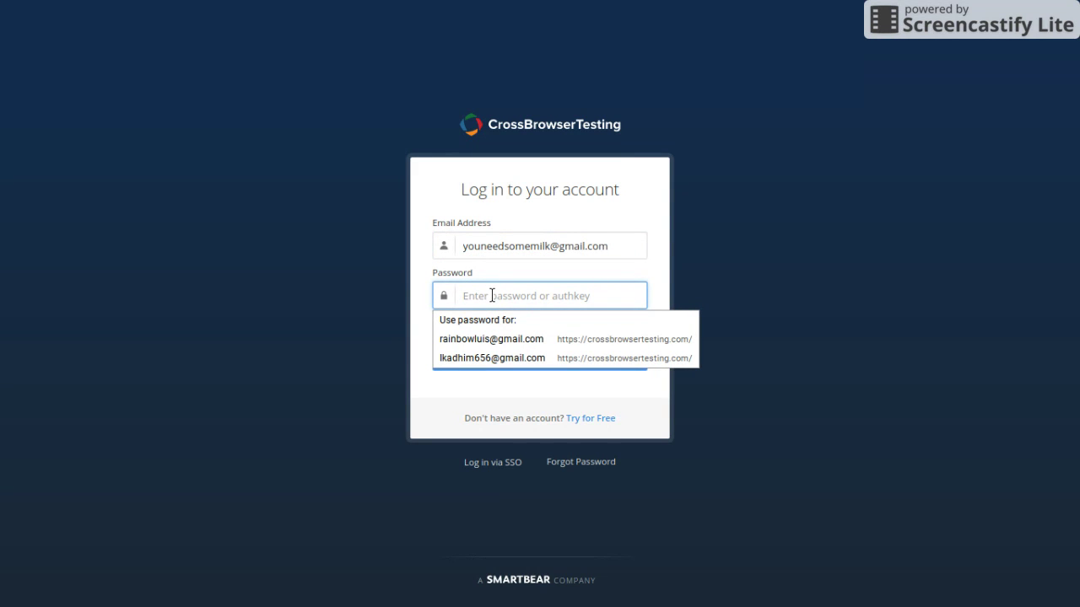
pyautogui.write('•••')
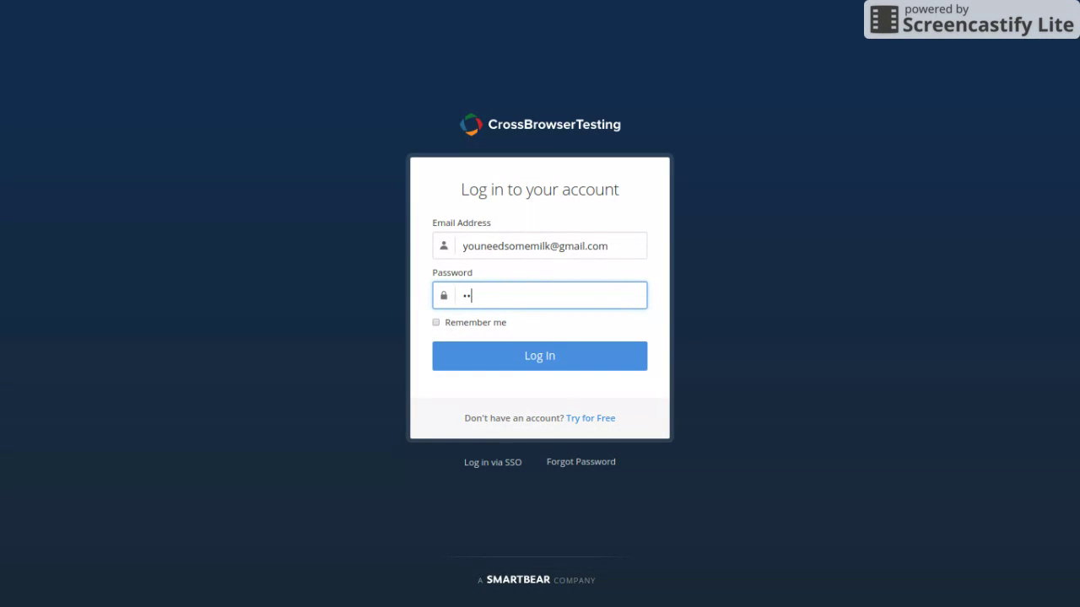
pyautogui.press('BackSpace')
pyautogui.write('•••••••••••••')
pyautogui.click(436, 323)
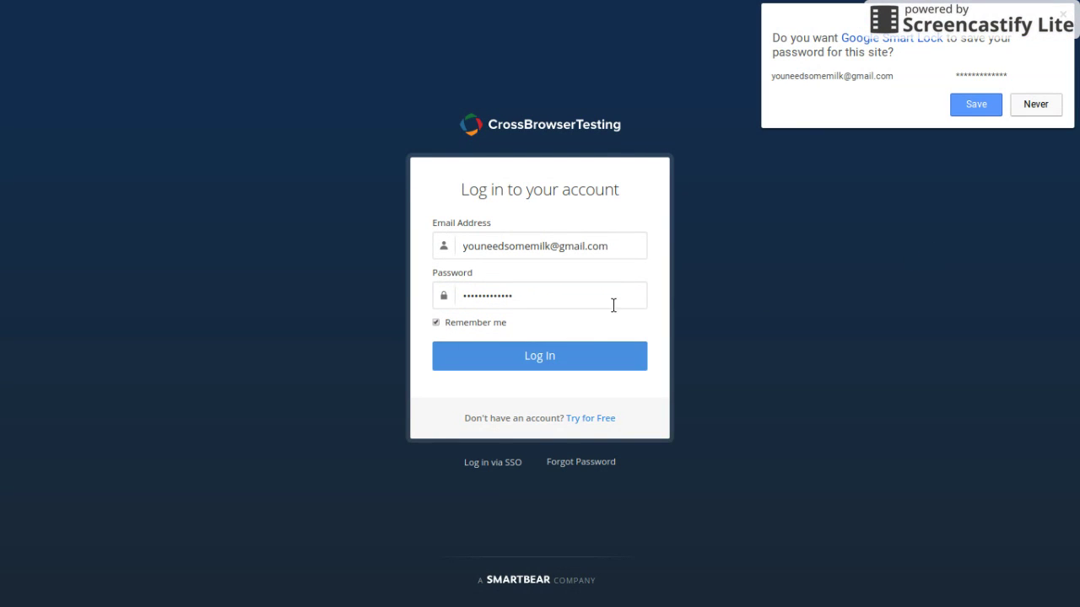
pyautogui.click(588, 359)
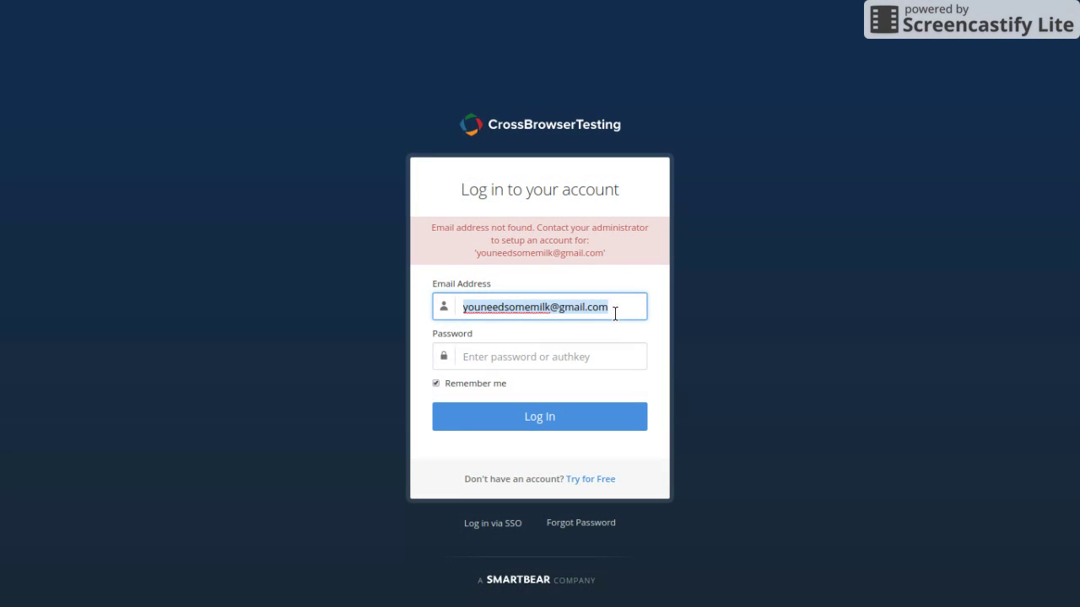
# Clear the rejected email and sign in with Chrome's saved autofill account.
pyautogui.press('BackSpace')
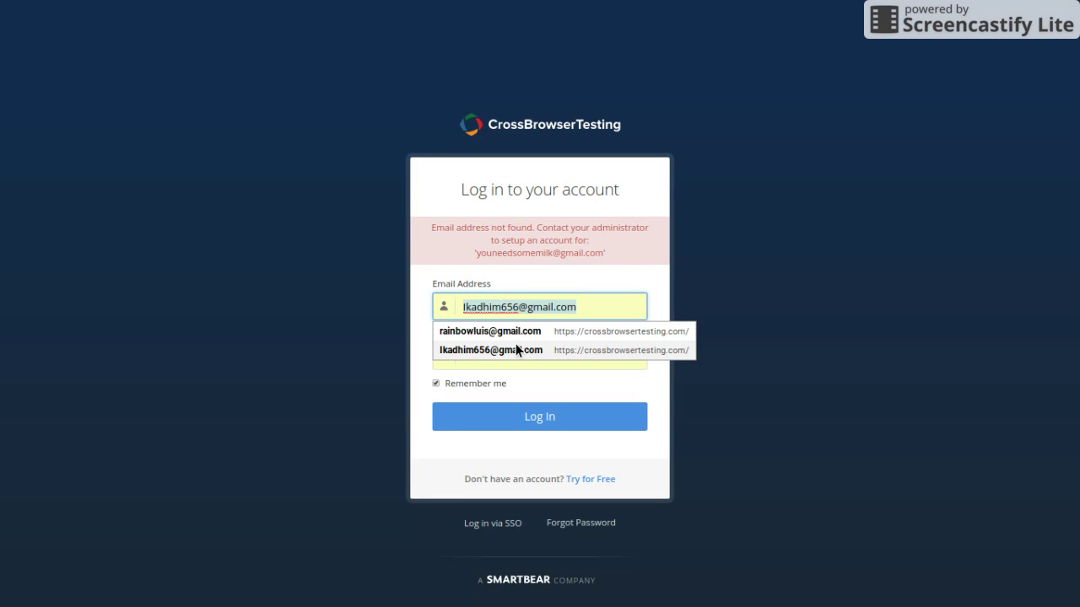
pyautogui.click(517, 350)
pyautogui.click(519, 415)
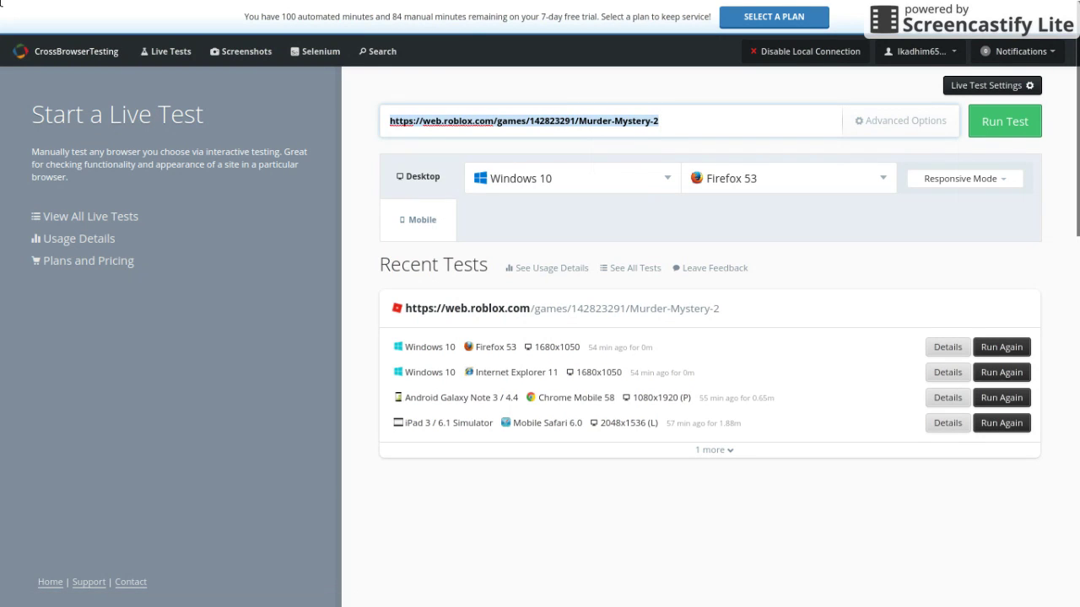
pyautogui.click(664, 129)
pyautogui.press('BackSpace')
pyautogui.press('BackSpace')
pyautogui.doubleClick(659, 121)
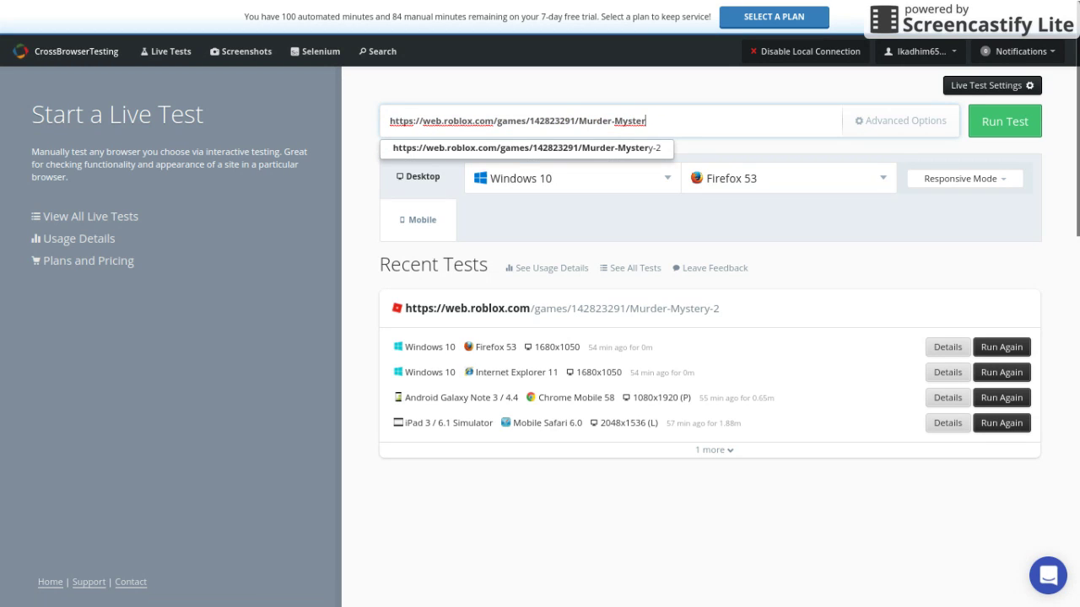
pyautogui.write('Myst')
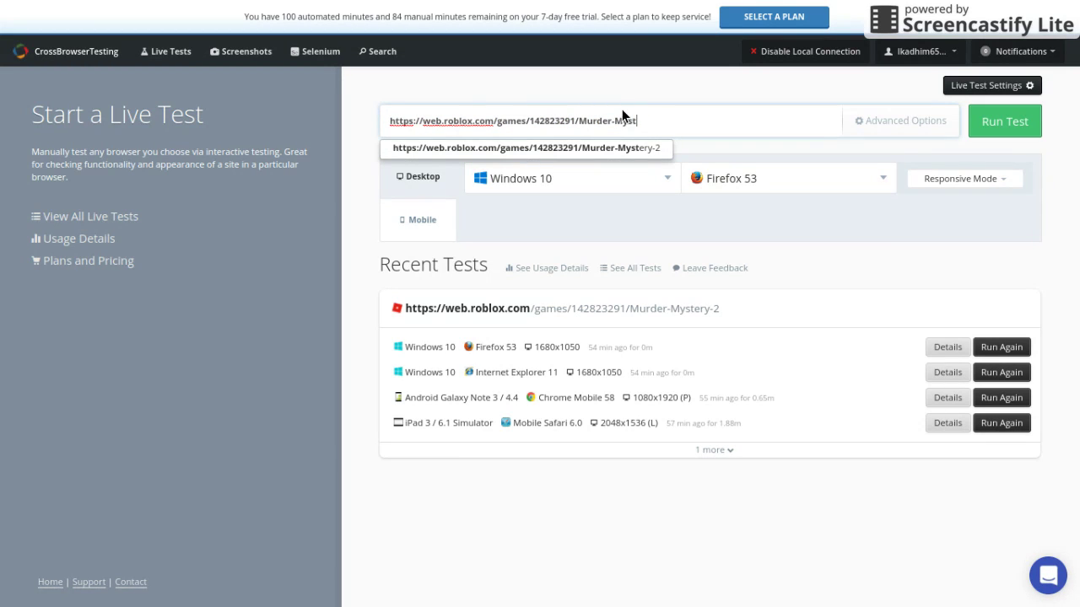
pyautogui.press('BackSpace')
pyautogui.press('BackSpace')
pyautogui.press('BackSpace')
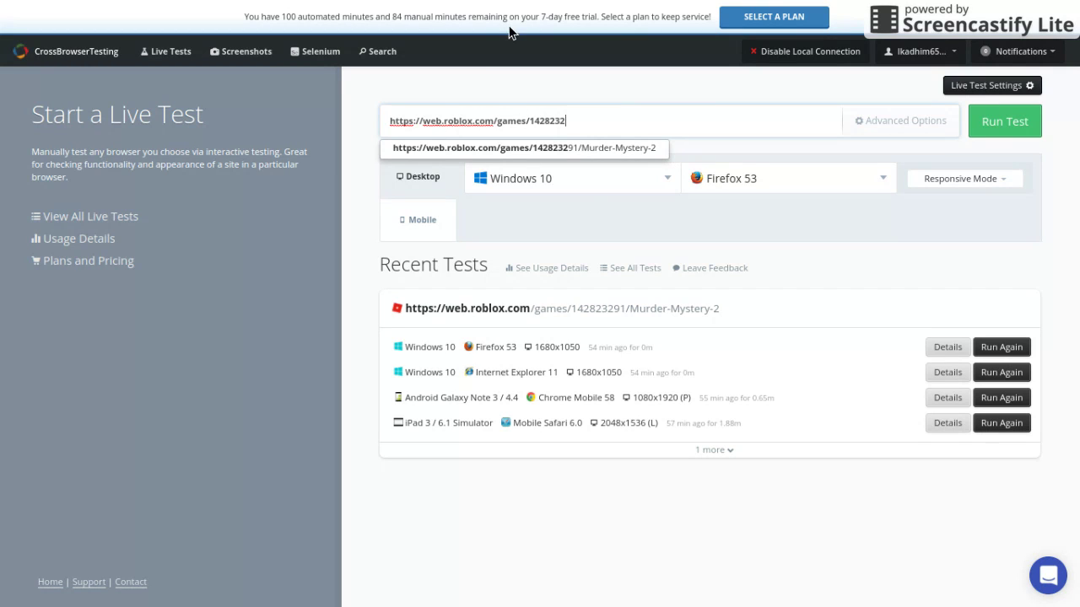
pyautogui.press('BackSpace')
pyautogui.press('BackSpace')
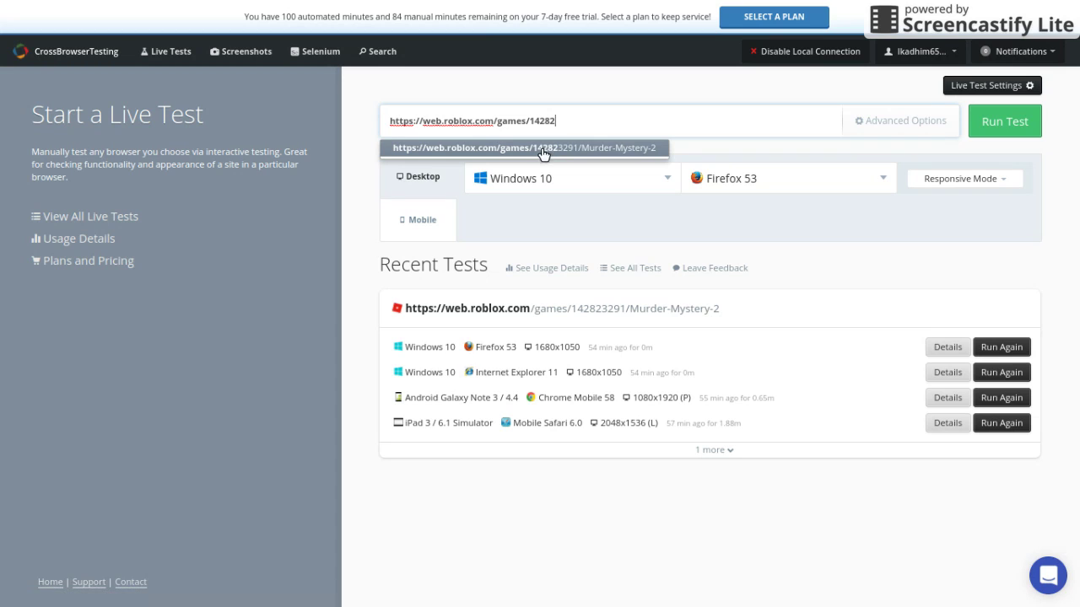
pyautogui.press('BackSpace')
pyautogui.press('BackSpace')
pyautogui.press('BackSpace')
pyautogui.press('BackSpace')
pyautogui.press('BackSpace')
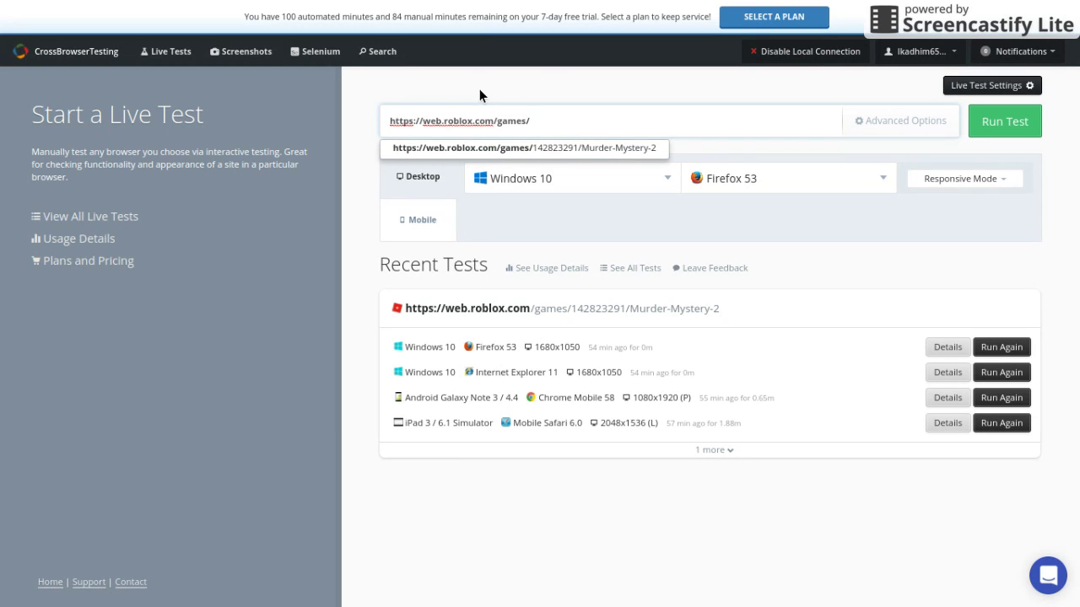
pyautogui.press('BackSpace')
pyautogui.press('Down')
pyautogui.click(510, 222)
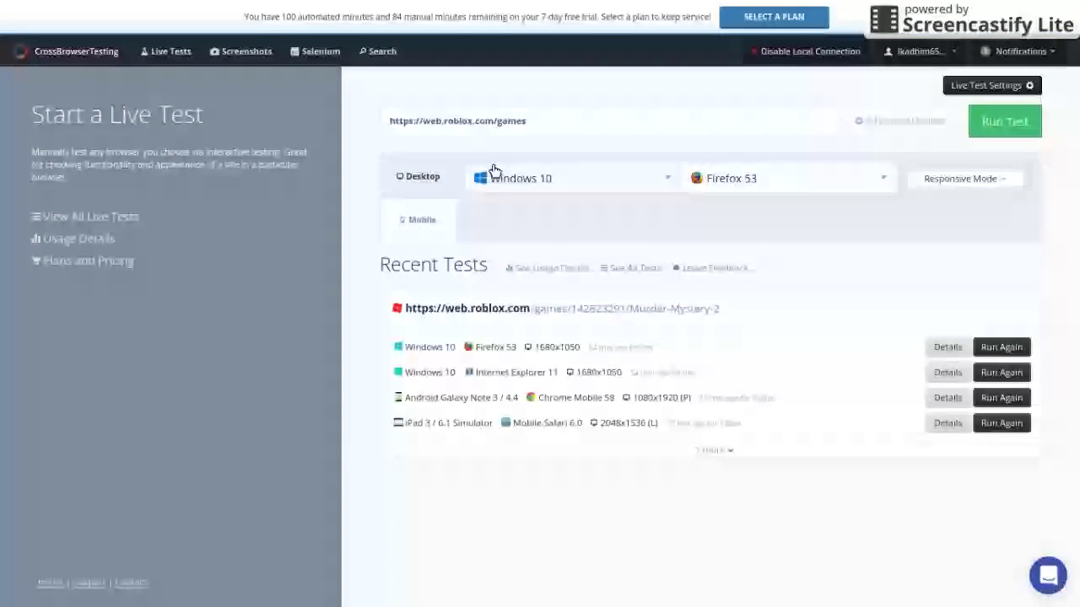
# Choose Internet Explorer 11 for Windows 10 and run the live test.
pyautogui.click(784, 169)
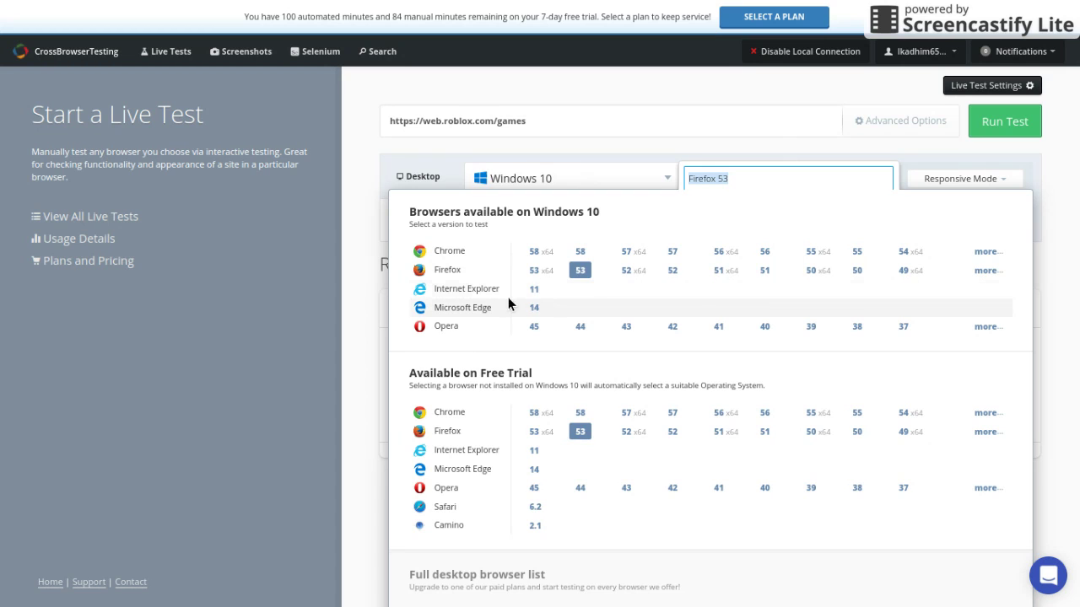
pyautogui.click(541, 289)
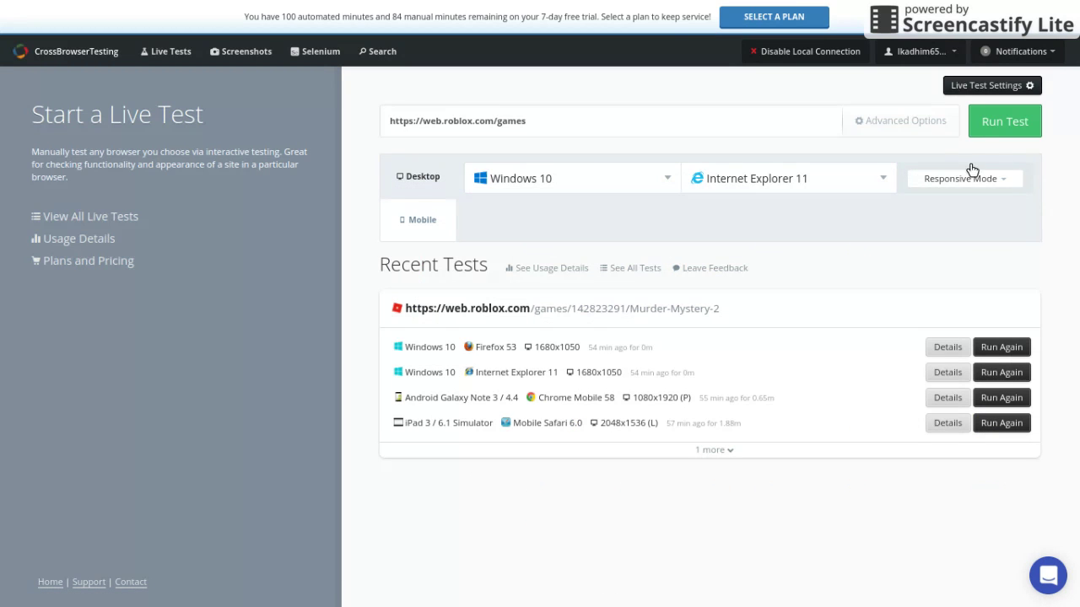
pyautogui.click(992, 133)
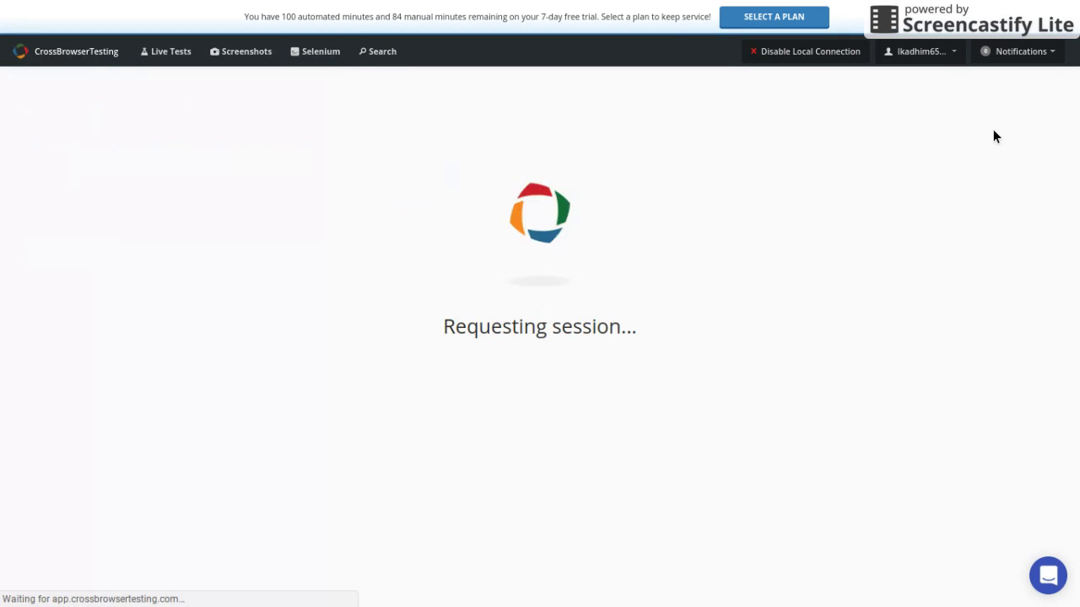